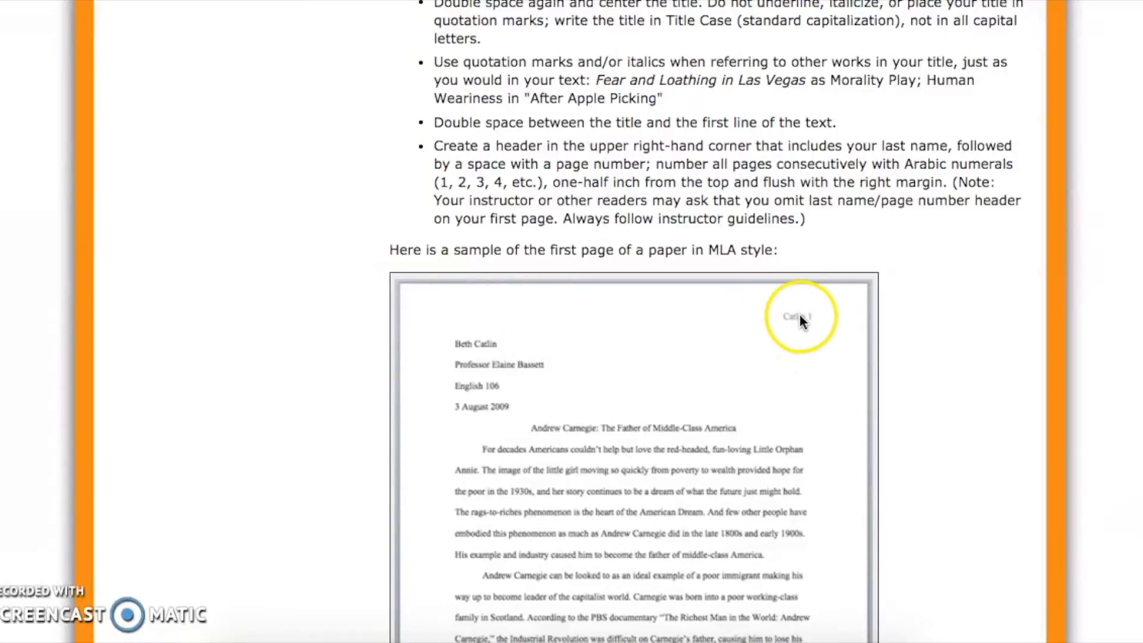
Switch to the blank Word document and apply the No Spacing style.
{"action": "scroll", "coordinate": [808, 340], "scroll_direction": "down", "scroll_amount": 3}
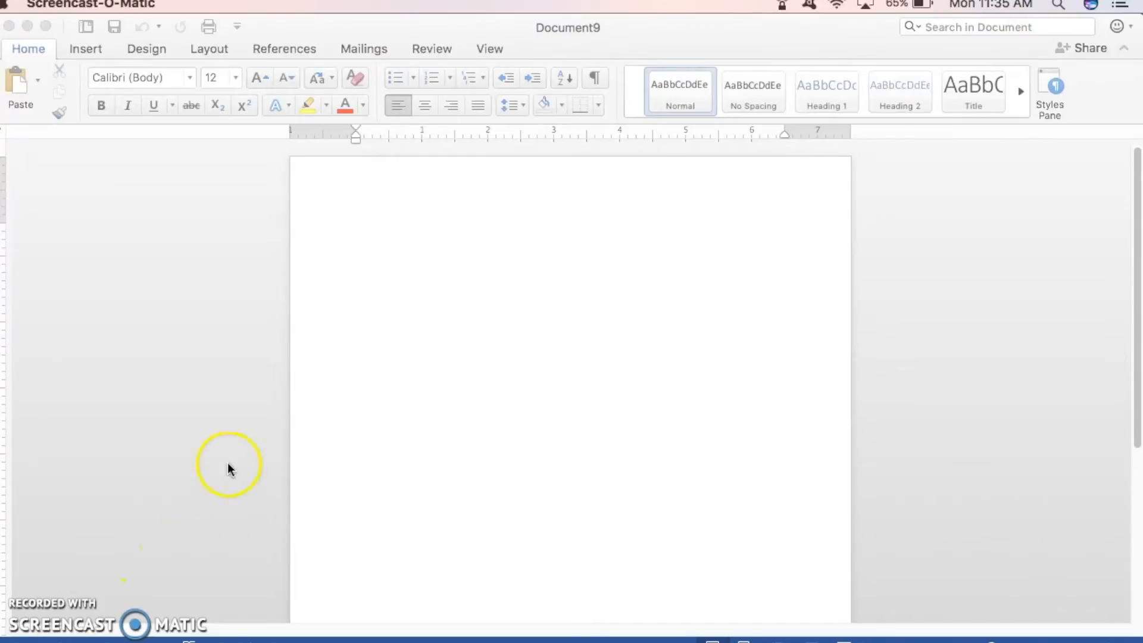
{"action": "left_click", "coordinate": [228, 433]}
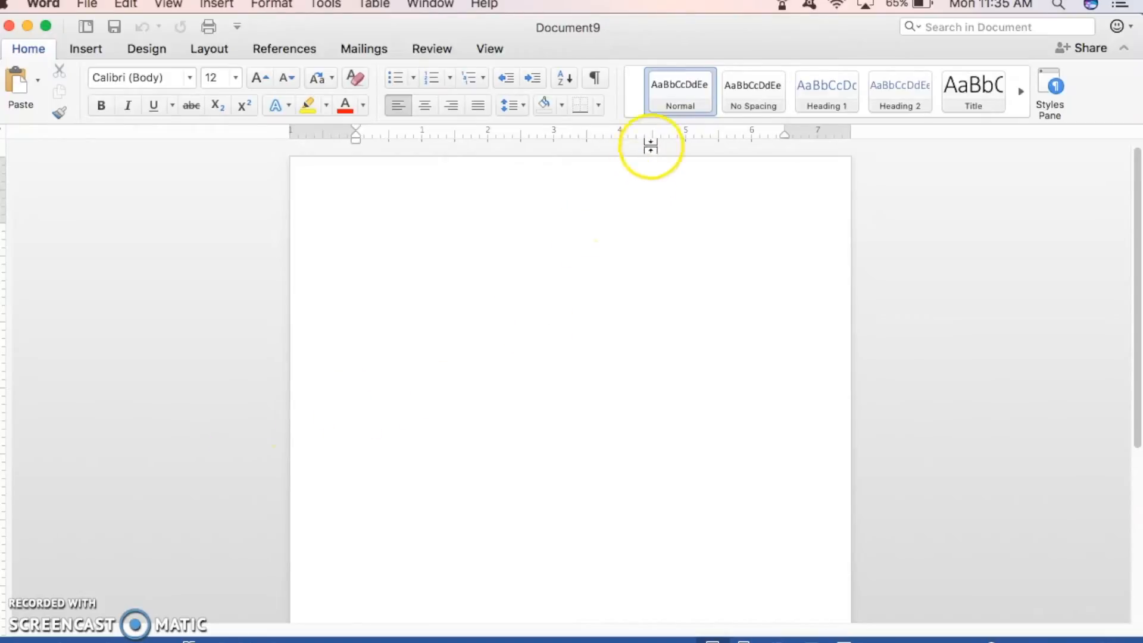
{"action": "left_click", "coordinate": [749, 94]}
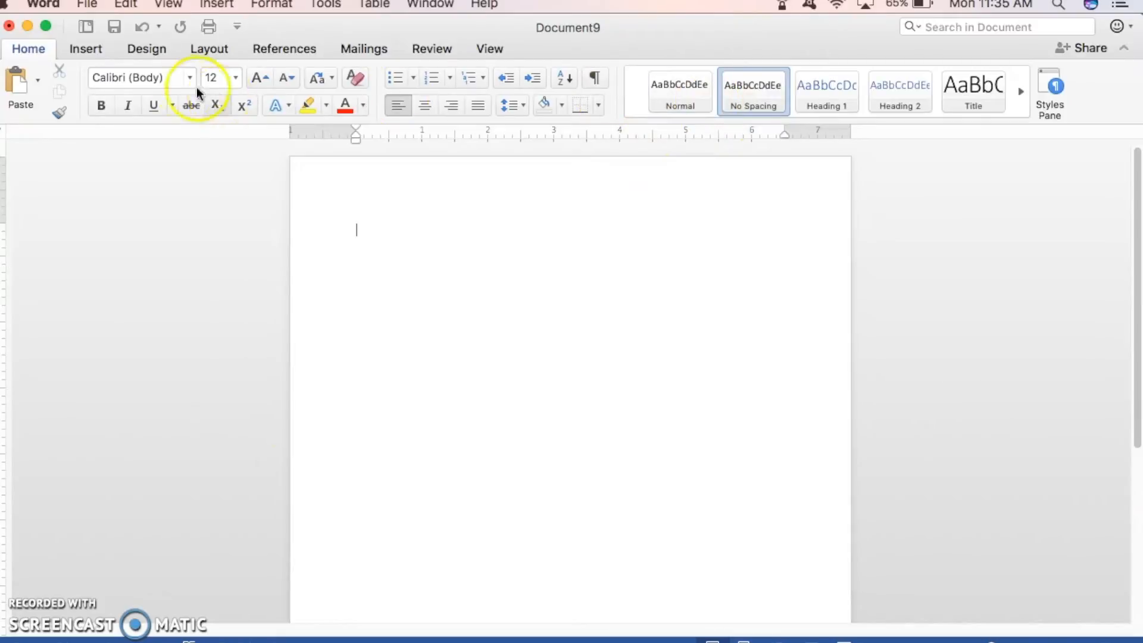
Set the document font to Times New Roman.
{"action": "left_click", "coordinate": [163, 79]}
{"action": "type", "text": "Times New Roman"}
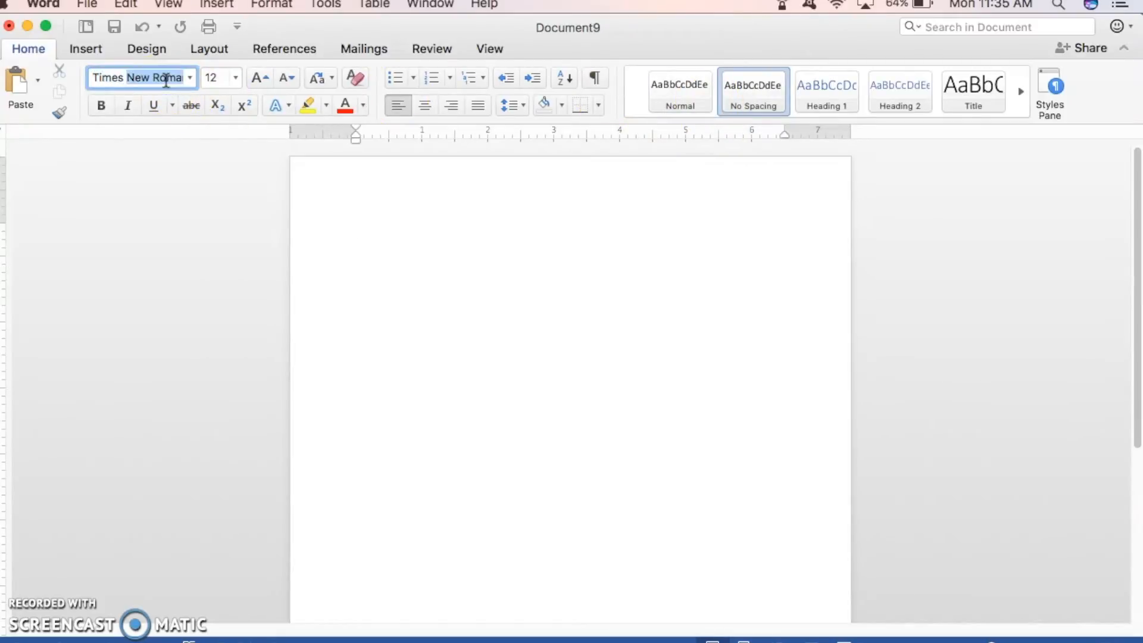
{"action": "key", "text": "Return"}
{"action": "left_click", "coordinate": [226, 81]}
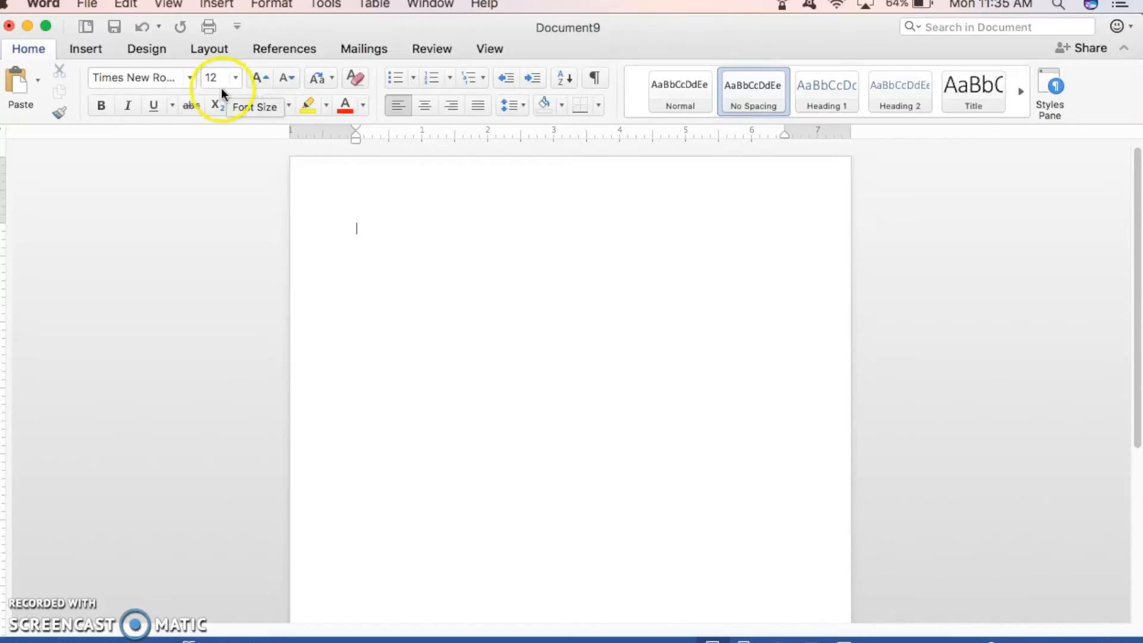
Set the paragraph line spacing to Double and turn on the option not to add space between paragraphs of the same style.
{"action": "left_click", "coordinate": [273, 5]}
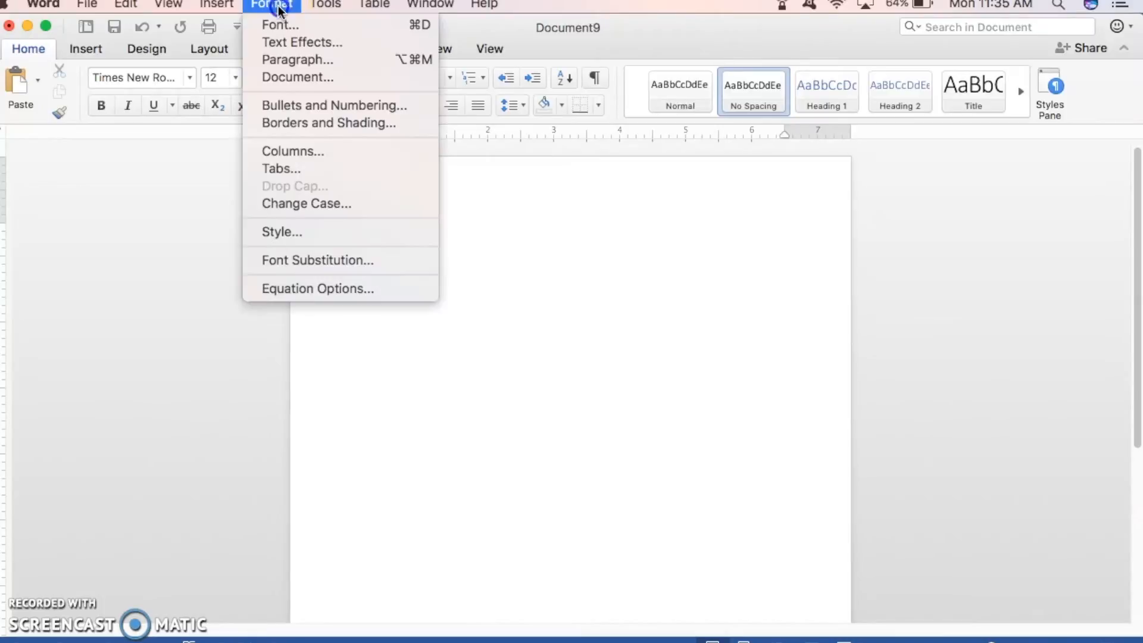
{"action": "left_click", "coordinate": [306, 60]}
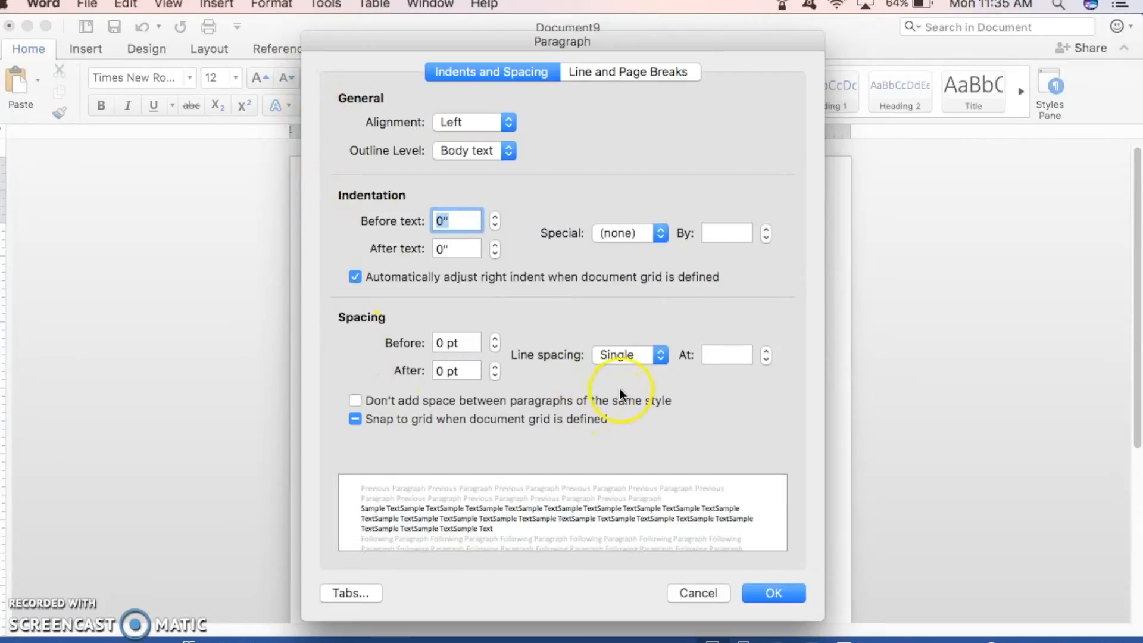
{"action": "left_click", "coordinate": [622, 356]}
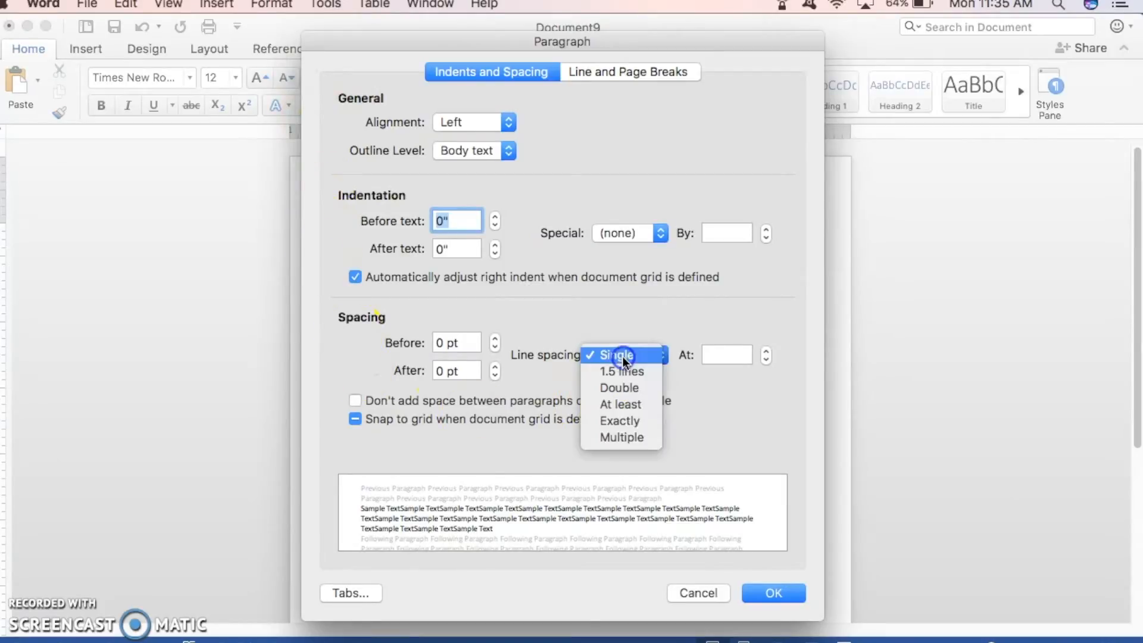
{"action": "left_click", "coordinate": [634, 387]}
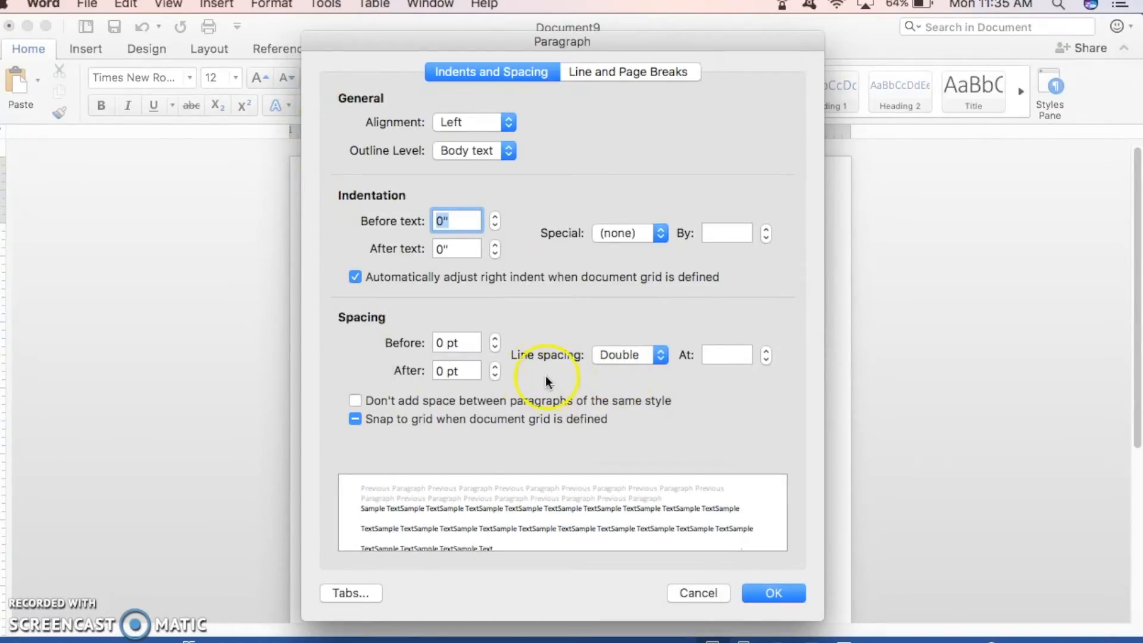
{"action": "left_click", "coordinate": [355, 400]}
{"action": "left_click", "coordinate": [784, 594]}
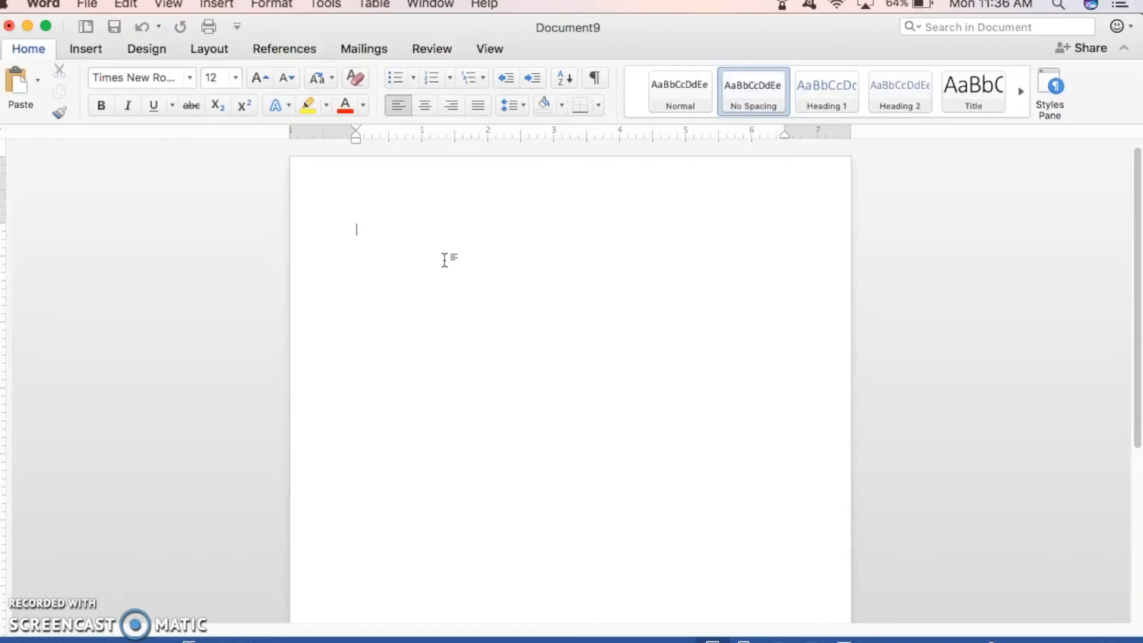
Write the first heading lines: "First Last", the instructor's last name and "ENGL 1102", each on its own line.
{"action": "type", "text": "First Last Burcham ENGL "}
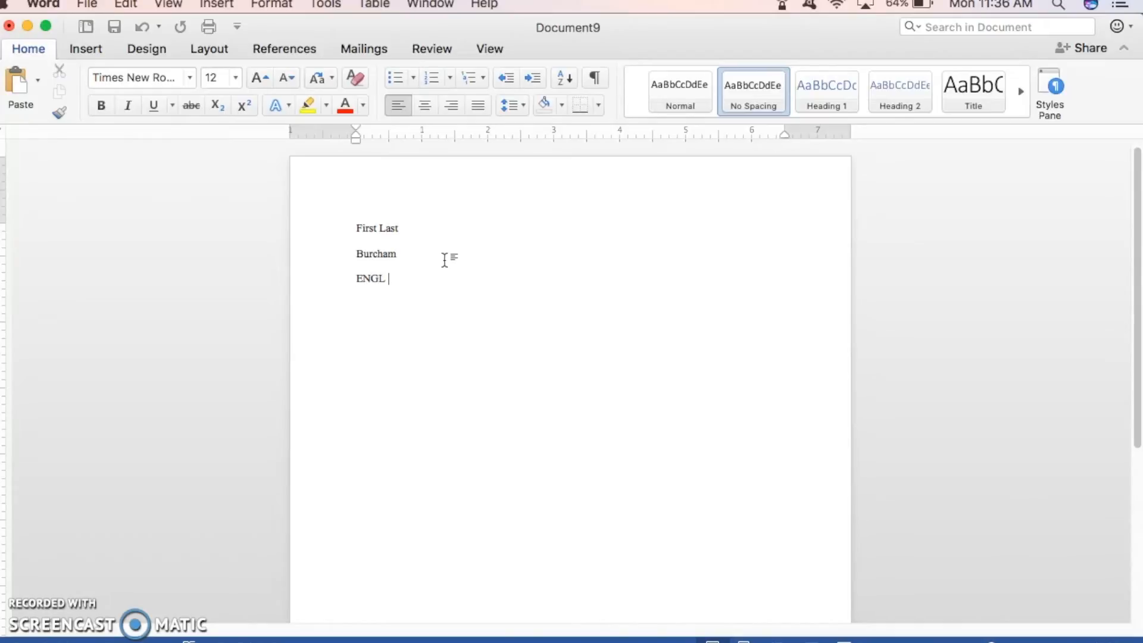
{"action": "type", "text": "1102"}
{"action": "key", "text": "Return"}
{"action": "type", "text": "Assignment"}
{"action": "key", "text": "BackSpace"}
{"action": "key", "text": "BackSpace"}
{"action": "key", "text": "BackSpace"}
{"action": "key", "text": "BackSpace"}
{"action": "key", "text": "BackSpace"}
{"action": "key", "text": "BackSpace"}
{"action": "key", "text": "BackSpace"}
{"action": "key", "text": "BackSpace"}
{"action": "key", "text": "BackSpace"}
{"action": "key", "text": "BackSpace"}
{"action": "type", "text": "Paper #1"}
{"action": "key", "text": "BackSpace"}
{"action": "key", "text": "BackSpace"}
{"action": "key", "text": "BackSpace"}
{"action": "key", "text": "BackSpace"}
{"action": "key", "text": "BackSpace"}
{"action": "key", "text": "BackSpace"}
{"action": "key", "text": "BackSpace"}
{"action": "key", "text": "BackSpace"}
{"action": "type", "text": "TED Talk Video"}
{"action": "key", "text": "BackSpace"}
{"action": "key", "text": "BackSpace"}
{"action": "key", "text": "BackSpace"}
{"action": "key", "text": "BackSpace"}
{"action": "key", "text": "BackSpace"}
{"action": "key", "text": "BackSpace"}
{"action": "key", "text": "BackSpace"}
{"action": "key", "text": "BackSpace"}
{"action": "key", "text": "BackSpace"}
{"action": "key", "text": "BackSpace"}
{"action": "key", "text": "BackSpace"}
{"action": "key", "text": "BackSpace"}
{"action": "key", "text": "BackSpace"}
{"action": "key", "text": "BackSpace"}
Complete the heading with the assignment line "Film Adaptation" and the date line "# Month 2017" beneath the course.
{"action": "type", "text": "Film A"}
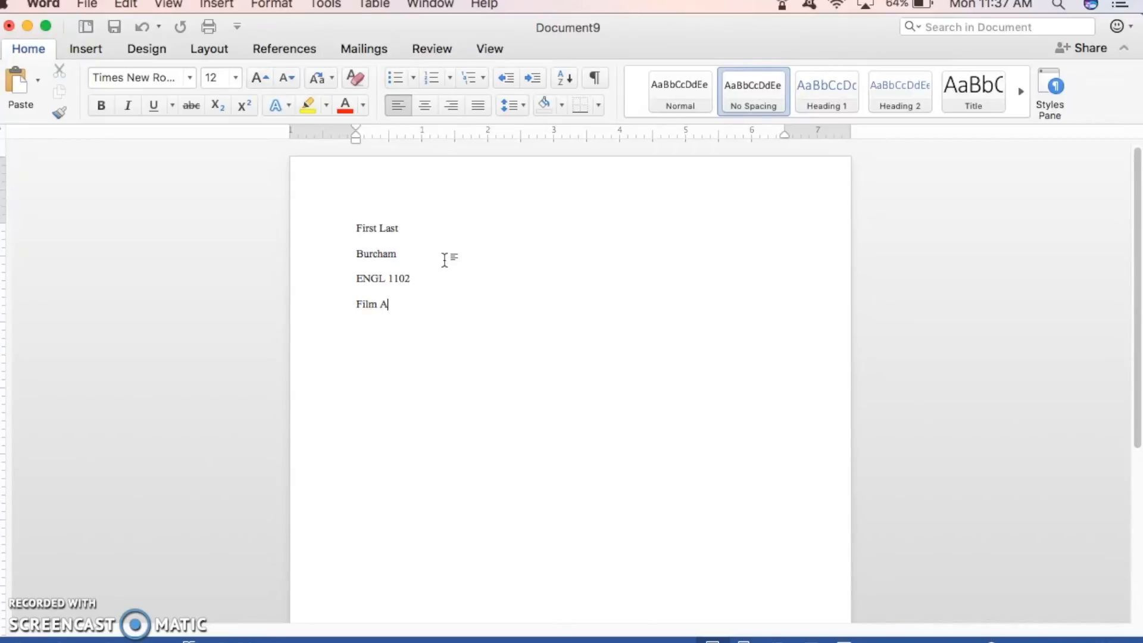
{"action": "type", "text": "daptation"}
{"action": "type", "text": "# Month"}
{"action": "type", "text": " 2017"}
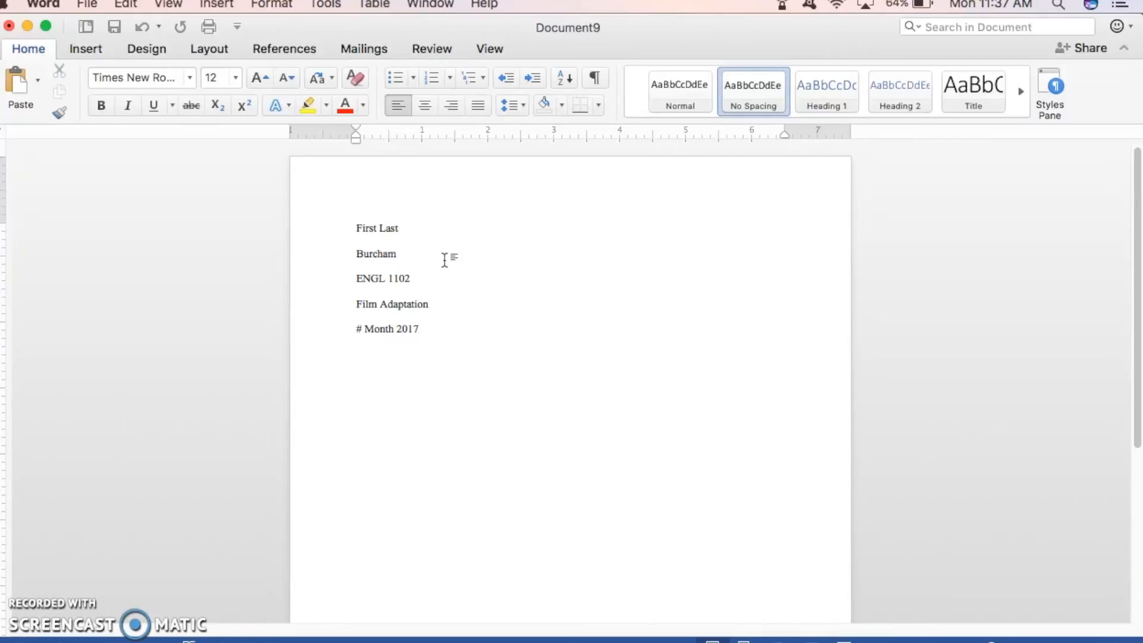
Add the centered title "Creative Title" on a new line below the date.
{"action": "key", "text": "Return"}
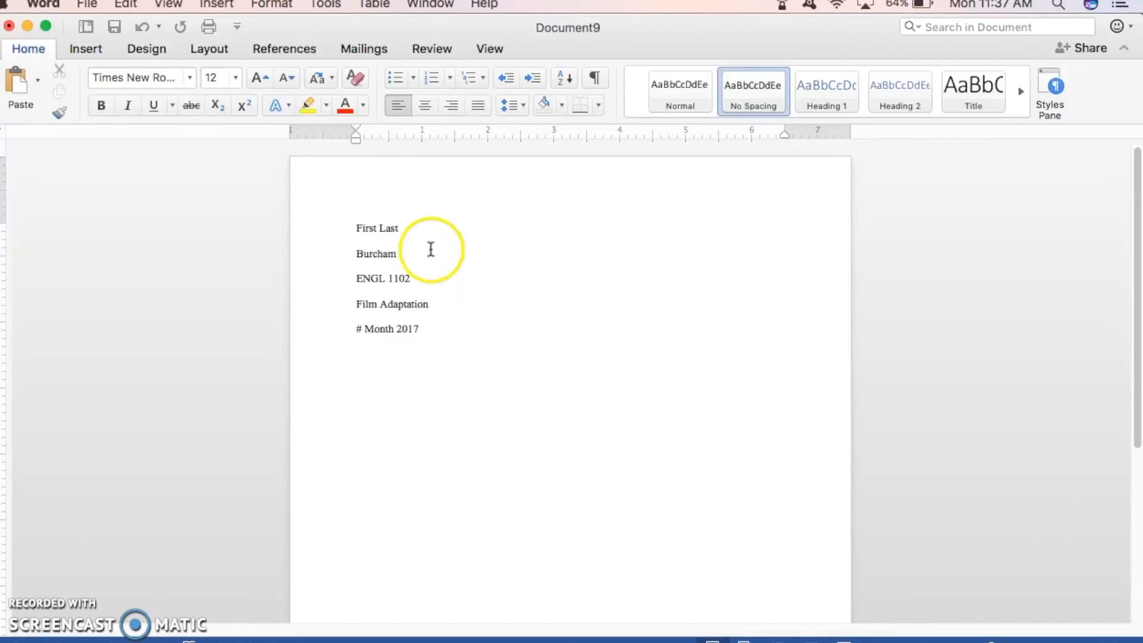
{"action": "left_click", "coordinate": [427, 106]}
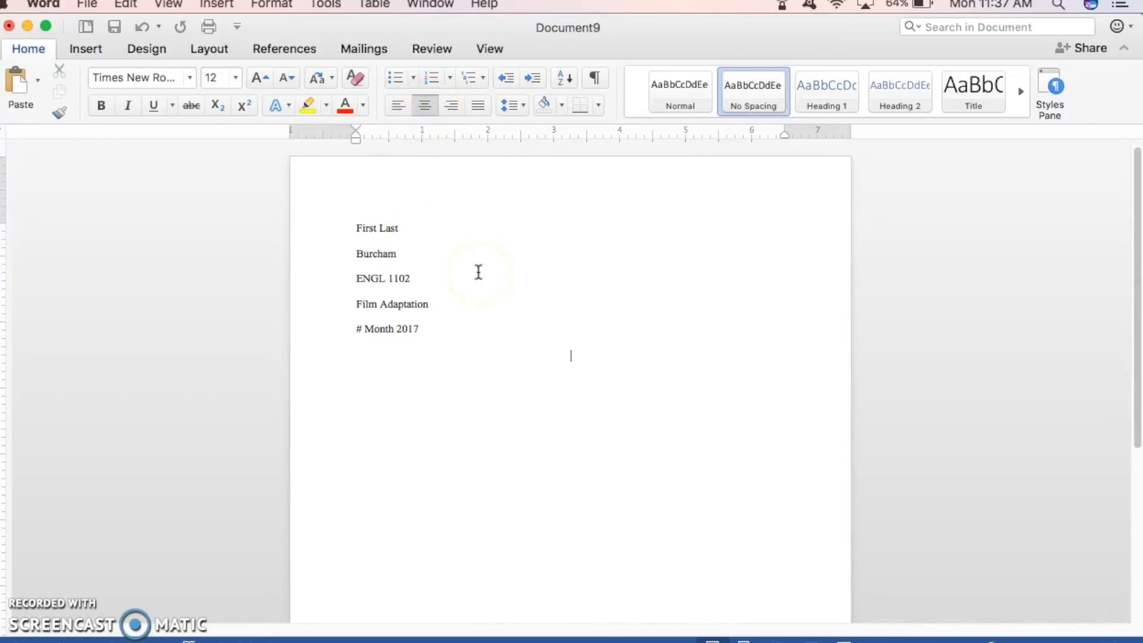
{"action": "type", "text": "Creative Title"}
Write the left-aligned body sentence "This is where your paper starts." below the title.
{"action": "left_click", "coordinate": [397, 111]}
{"action": "type", "text": "This is "}
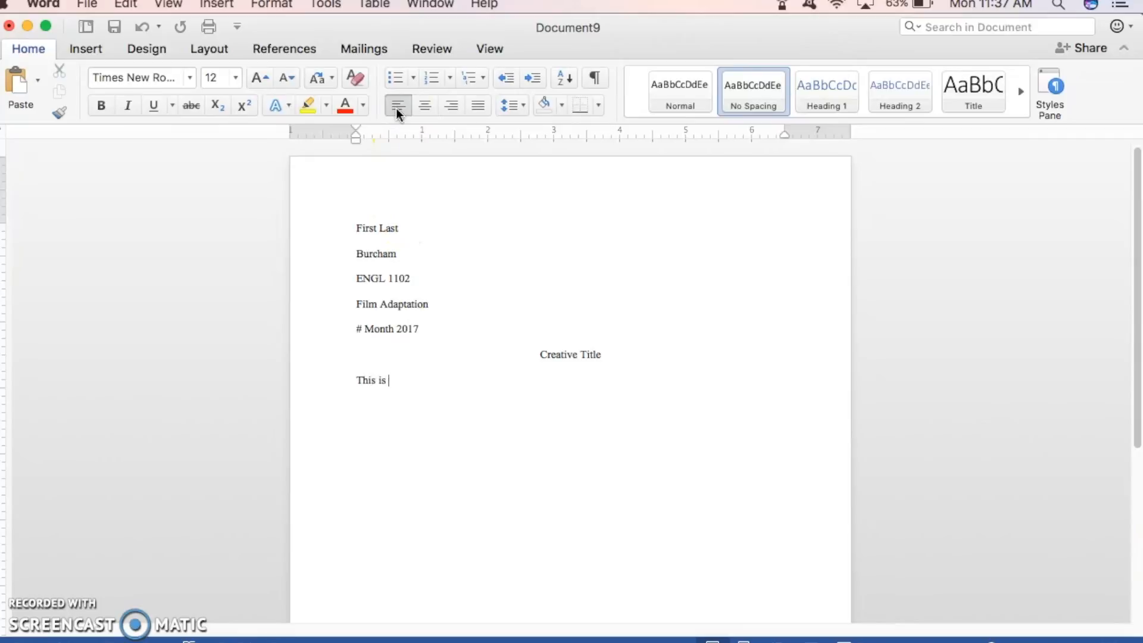
{"action": "type", "text": "where your paper starts."}
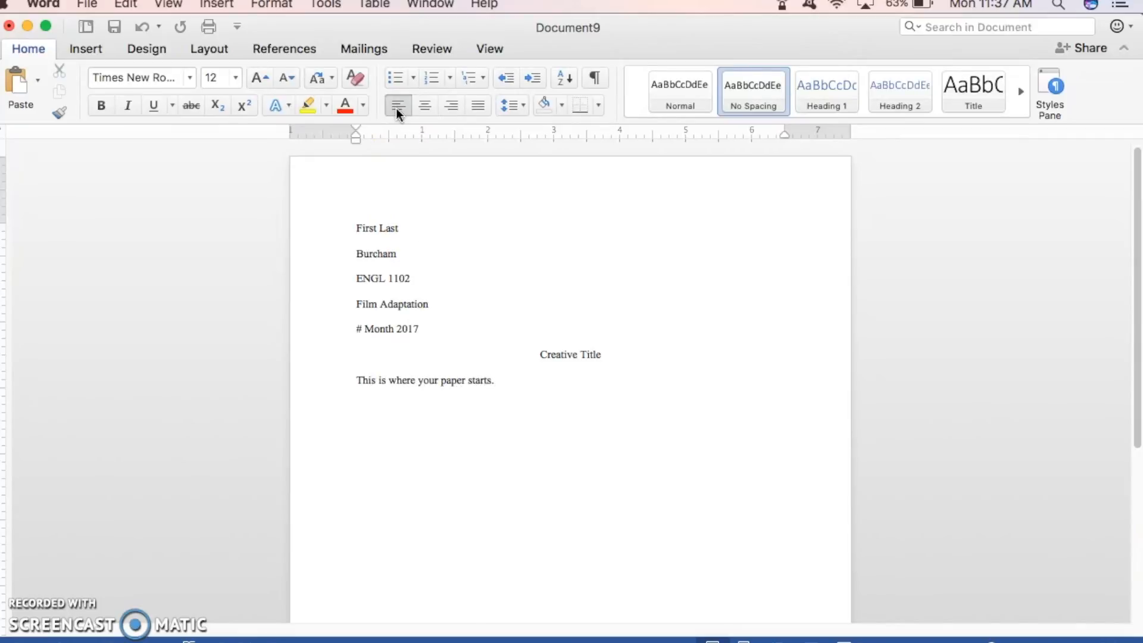
Indent the first line of the body paragraph by one tab stop.
{"action": "left_click", "coordinate": [355, 382]}
{"action": "key", "text": "Tab"}
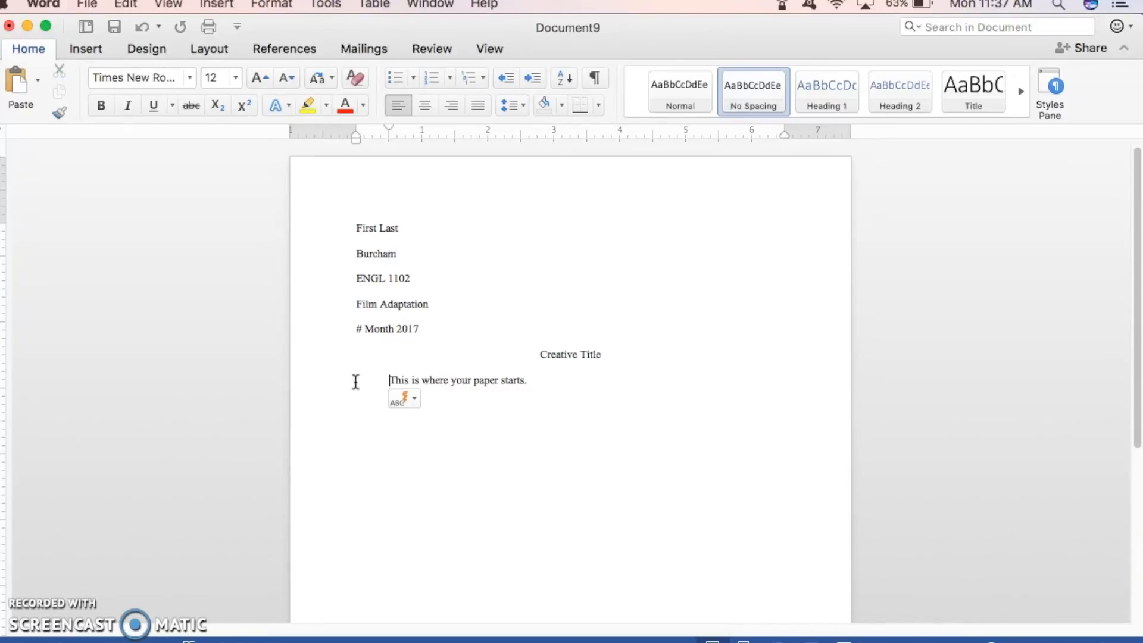
{"action": "left_click", "coordinate": [415, 392]}
{"action": "left_click", "coordinate": [564, 384]}
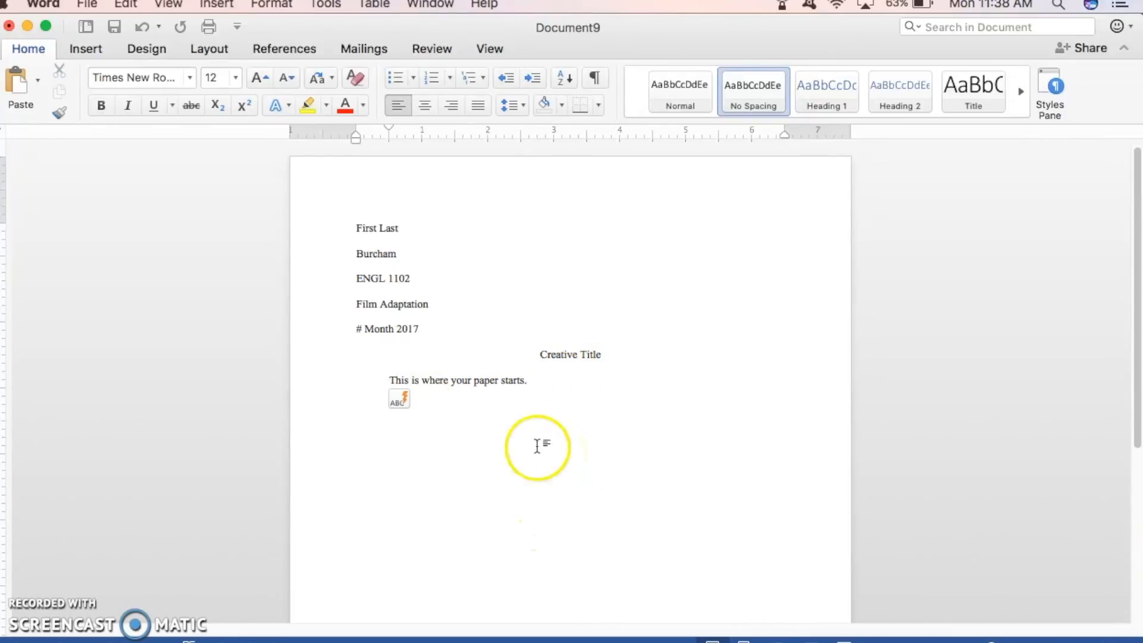
{"action": "left_click", "coordinate": [387, 379]}
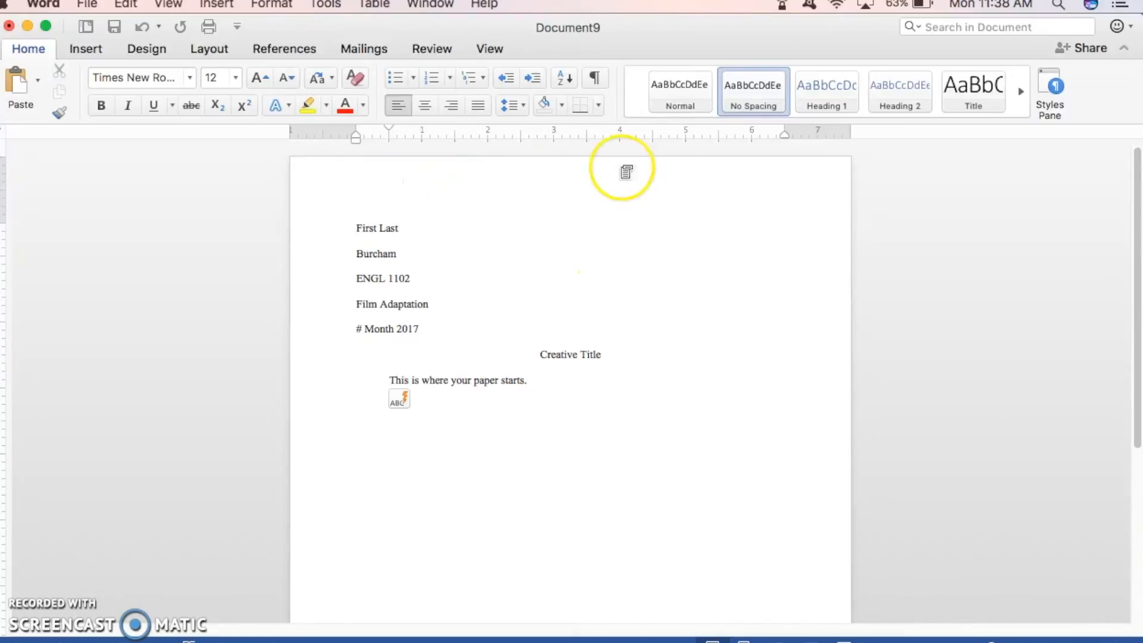
Open the page header, align it right and enter the last name followed by a manually written 1.
{"action": "double_click", "coordinate": [621, 185]}
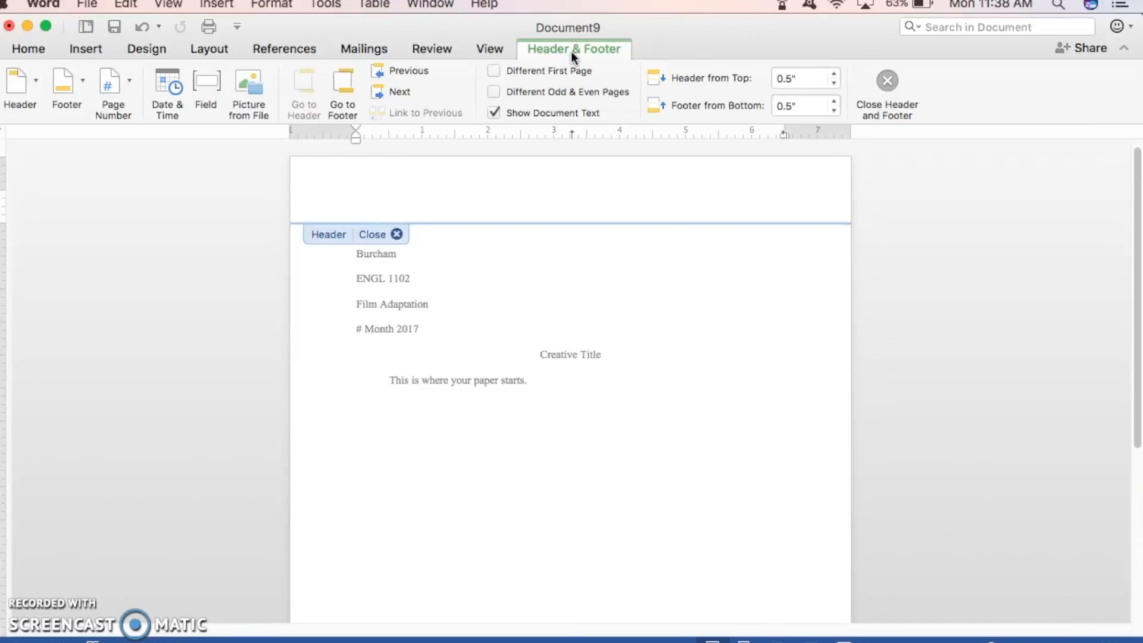
{"action": "left_click", "coordinate": [36, 54]}
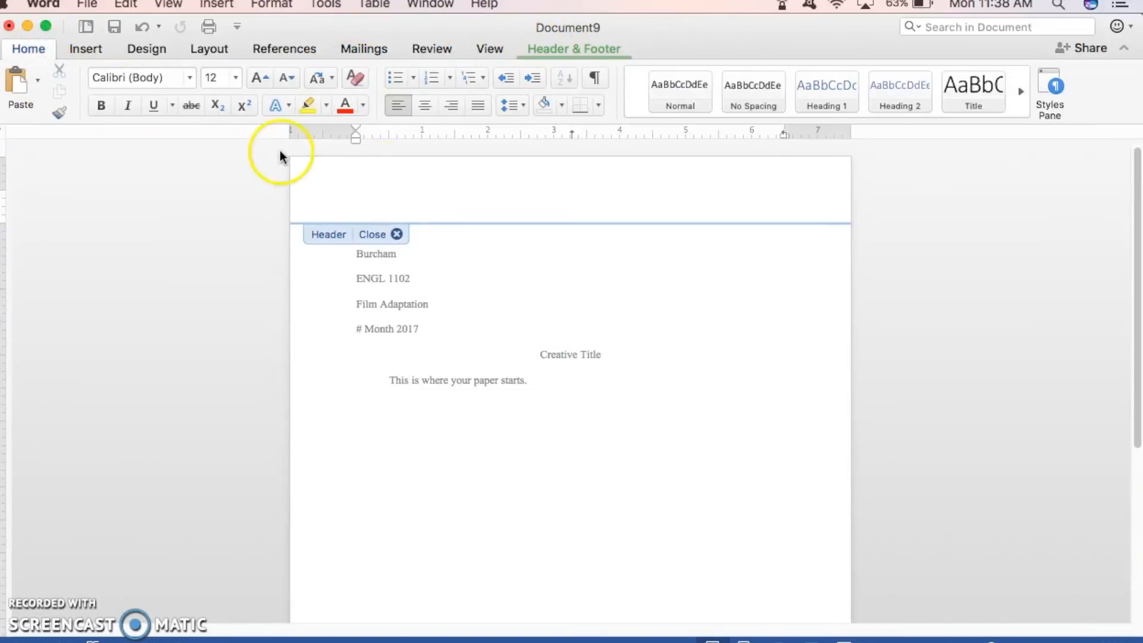
{"action": "left_click", "coordinate": [452, 107]}
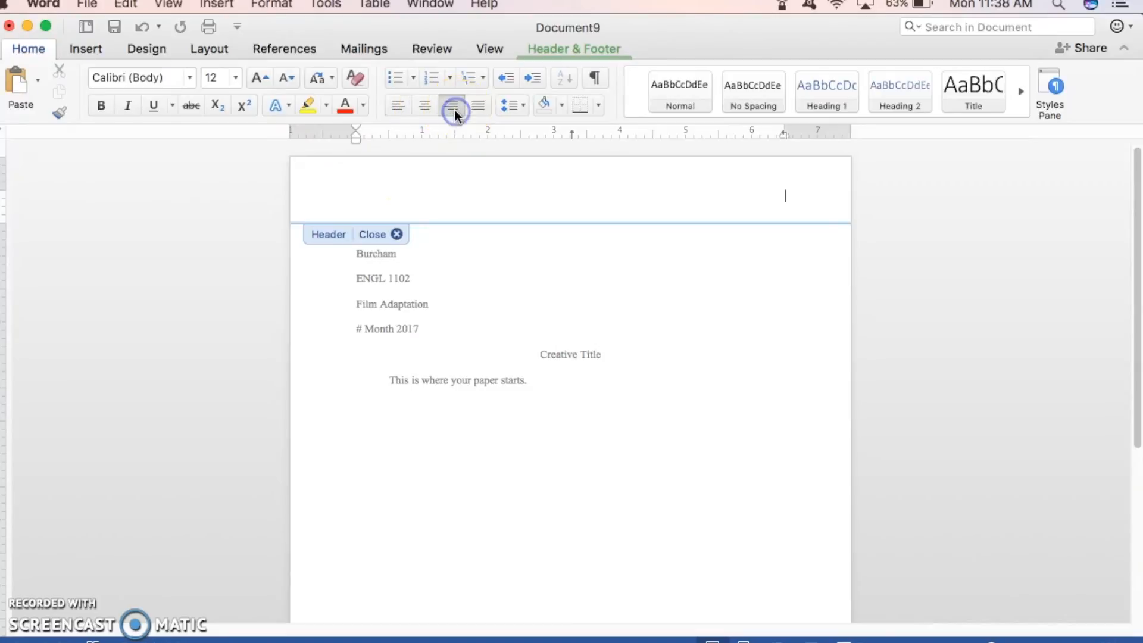
{"action": "type", "text": "Burcham"}
{"action": "type", "text": "1"}
Change the header text's font to Times New Roman and return to the document body.
{"action": "left_click_drag", "start_coordinate": [720, 203], "coordinate": [789, 197]}
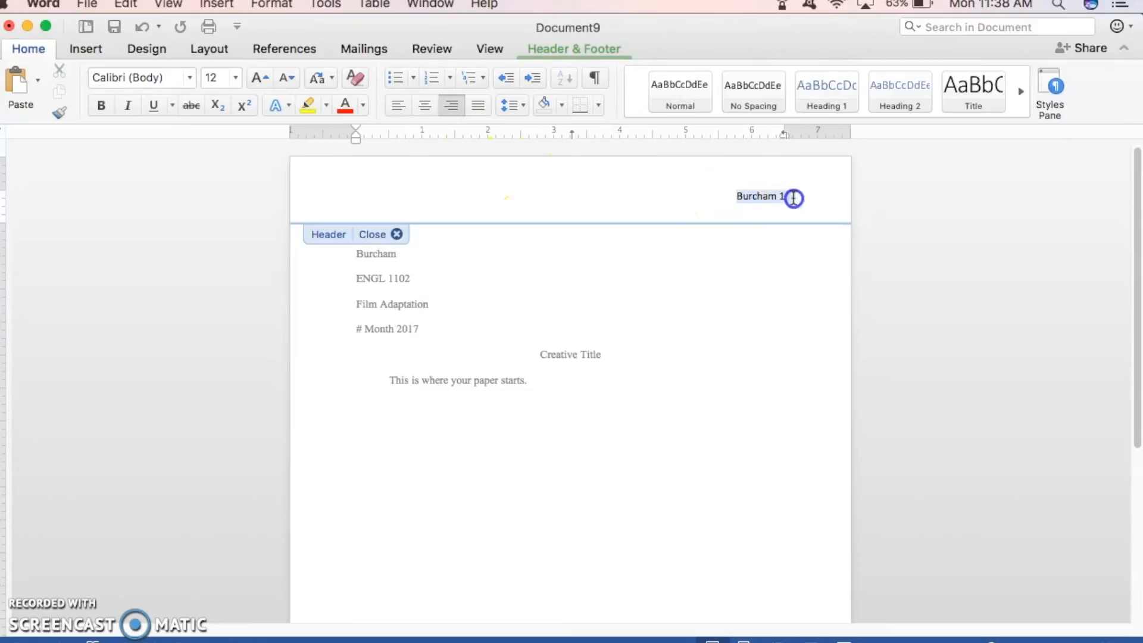
{"action": "left_click", "coordinate": [145, 79]}
{"action": "type", "text": "Times"}
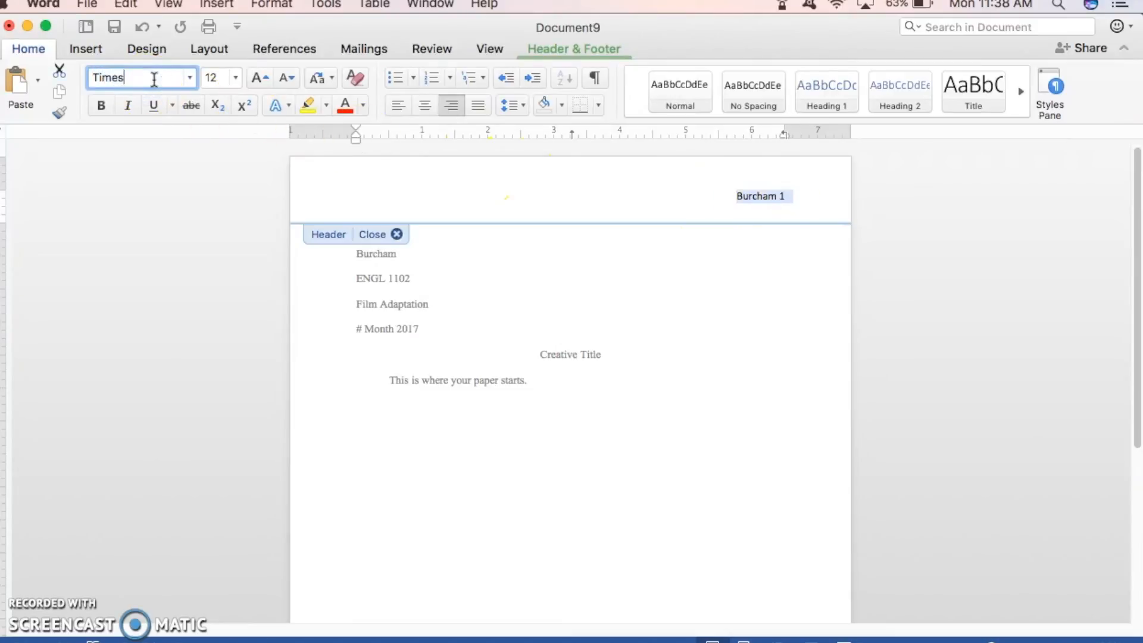
{"action": "key", "text": "Return"}
{"action": "double_click", "coordinate": [592, 462]}
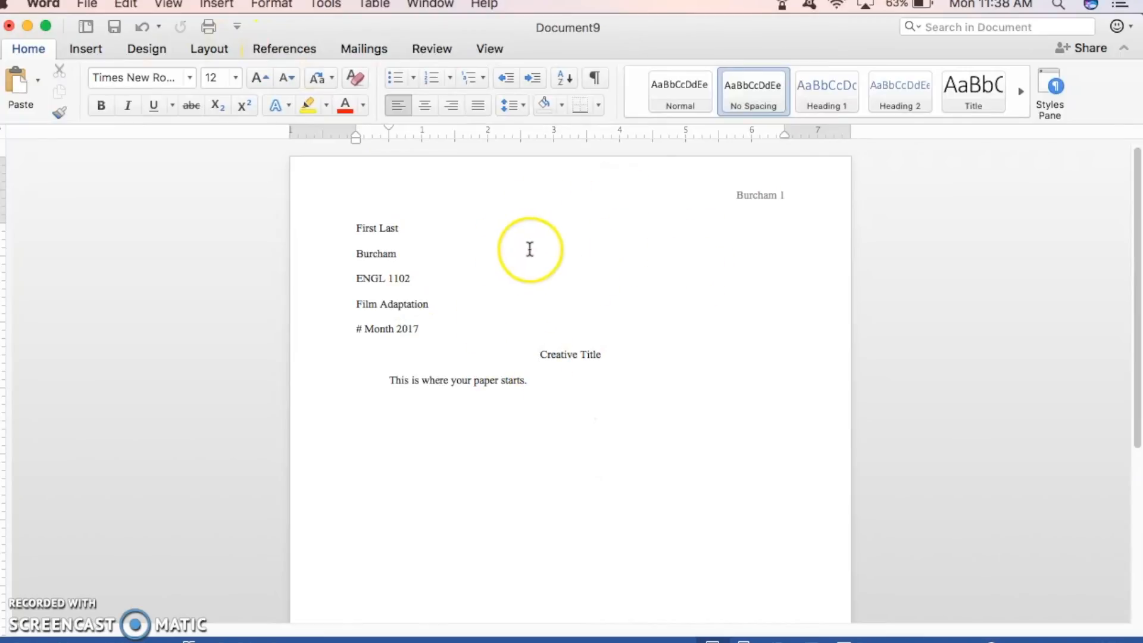
Insert a page break after the body text and check the header on the new page.
{"action": "left_click", "coordinate": [85, 48]}
{"action": "left_click", "coordinate": [33, 85]}
{"action": "left_click", "coordinate": [94, 145]}
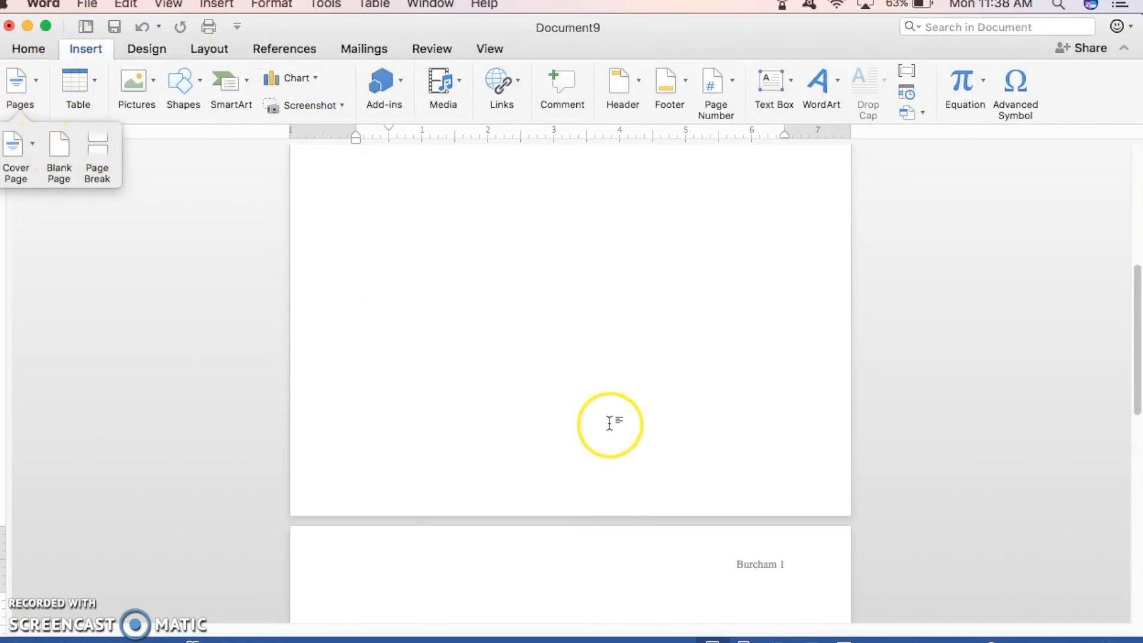
{"action": "scroll", "coordinate": [613, 429], "scroll_direction": "down", "scroll_amount": 5}
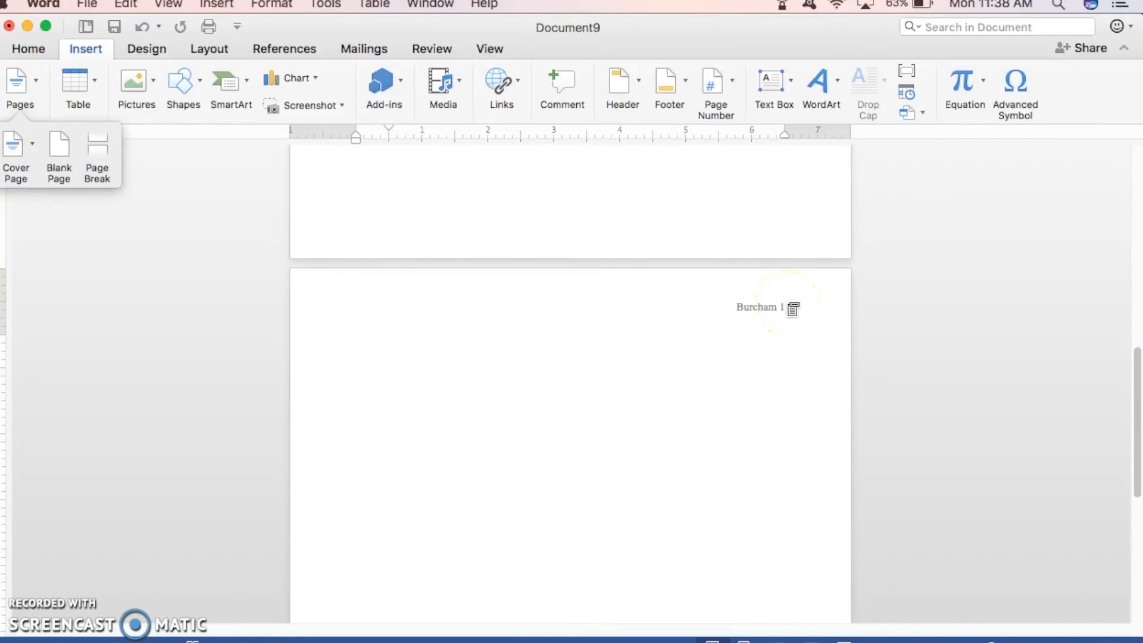
Reopen the first page's header and delete the manually written name and number.
{"action": "scroll", "coordinate": [786, 310], "scroll_direction": "up", "scroll_amount": 10}
{"action": "scroll", "coordinate": [786, 309], "scroll_direction": "up", "scroll_amount": 2}
{"action": "double_click", "coordinate": [708, 190]}
{"action": "left_click", "coordinate": [793, 203]}
{"action": "left_click_drag", "start_coordinate": [794, 202], "coordinate": [801, 204]}
{"action": "key", "text": "BackSpace"}
Insert an automatic page number with Right alignment in the header and check the numbering on the second page.
{"action": "left_click", "coordinate": [126, 84]}
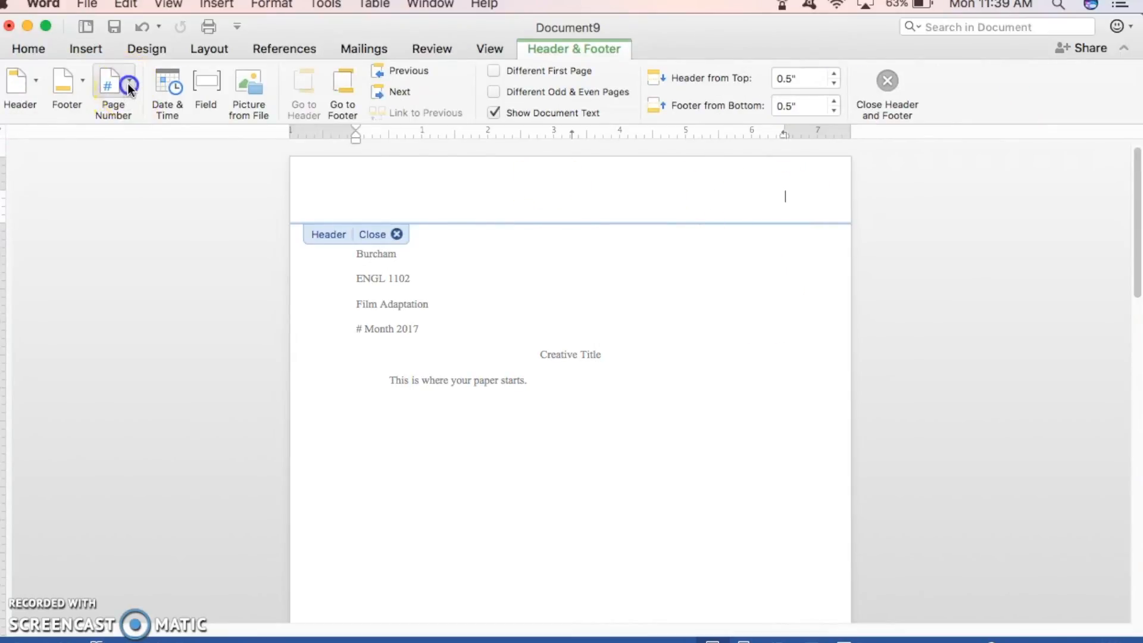
{"action": "left_click", "coordinate": [160, 119]}
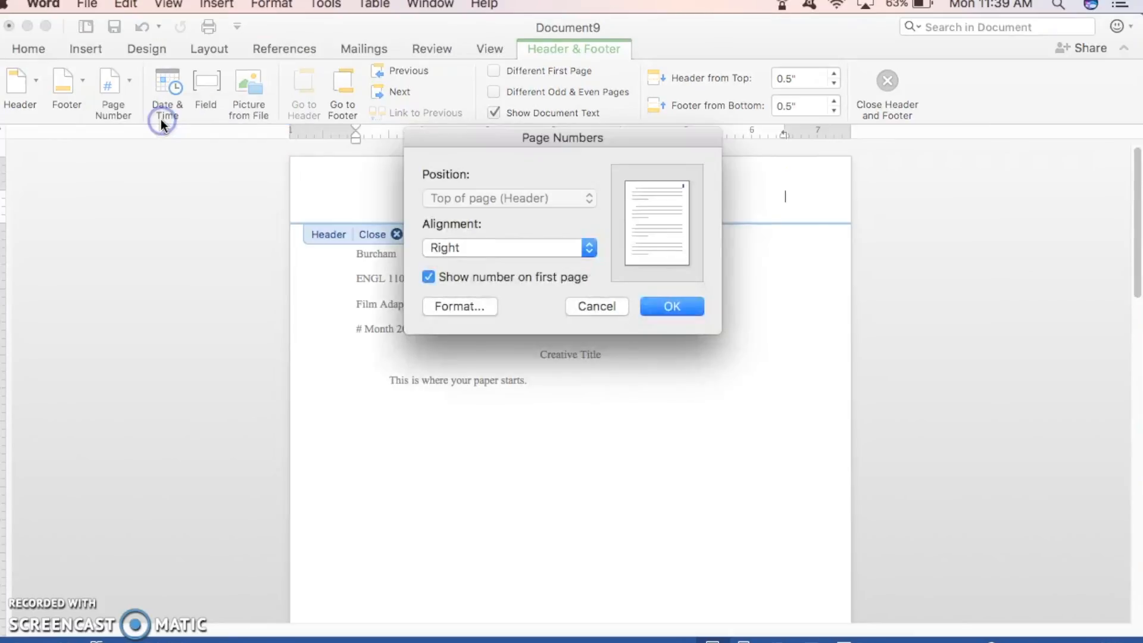
{"action": "left_click", "coordinate": [482, 248]}
{"action": "left_click", "coordinate": [672, 306]}
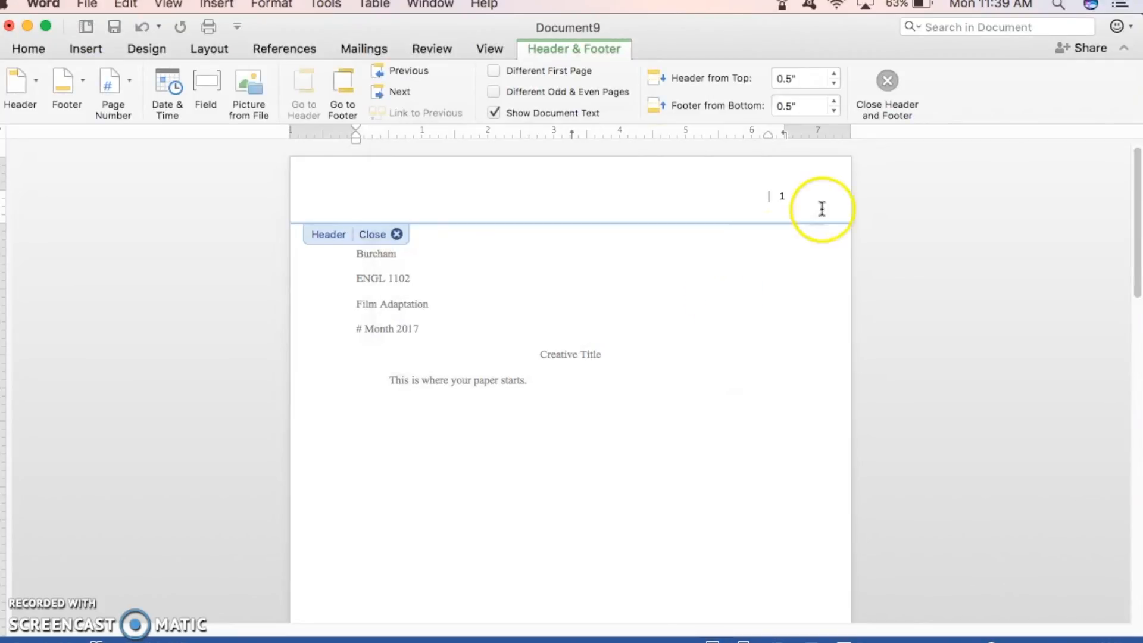
{"action": "scroll", "coordinate": [755, 307], "scroll_direction": "down", "scroll_amount": 1}
{"action": "scroll", "coordinate": [752, 311], "scroll_direction": "down", "scroll_amount": 15}
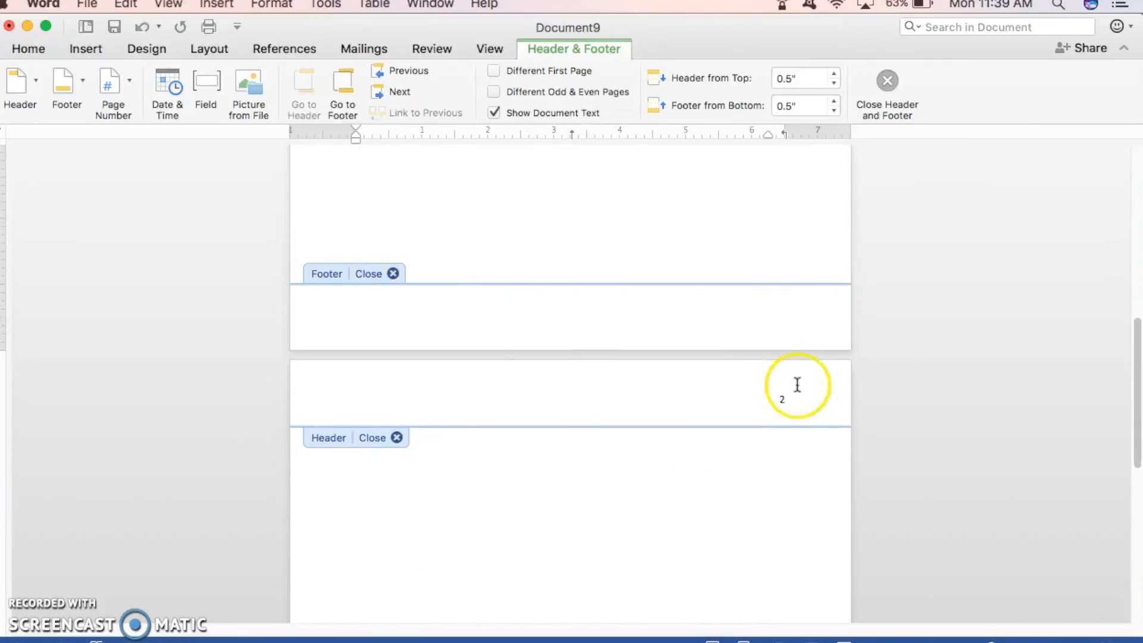
{"action": "scroll", "coordinate": [802, 409], "scroll_direction": "up", "scroll_amount": 3}
{"action": "scroll", "coordinate": [802, 390], "scroll_direction": "up", "scroll_amount": 15}
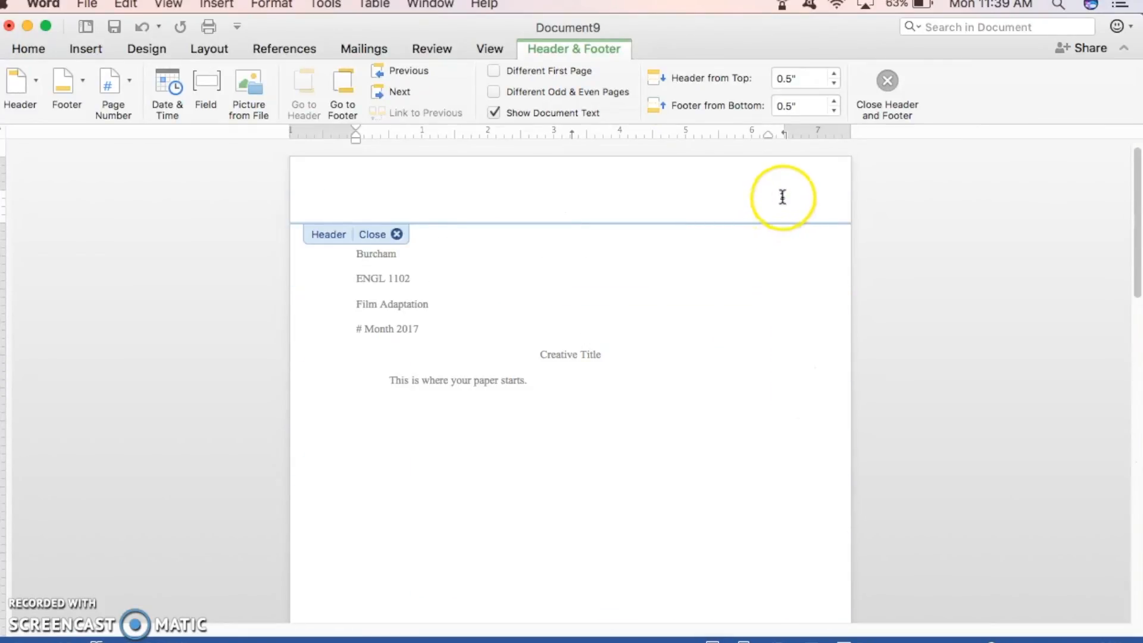
Add the last name and a space in front of the automatic page number in the header.
{"action": "left_click", "coordinate": [781, 196]}
{"action": "left_click", "coordinate": [782, 196]}
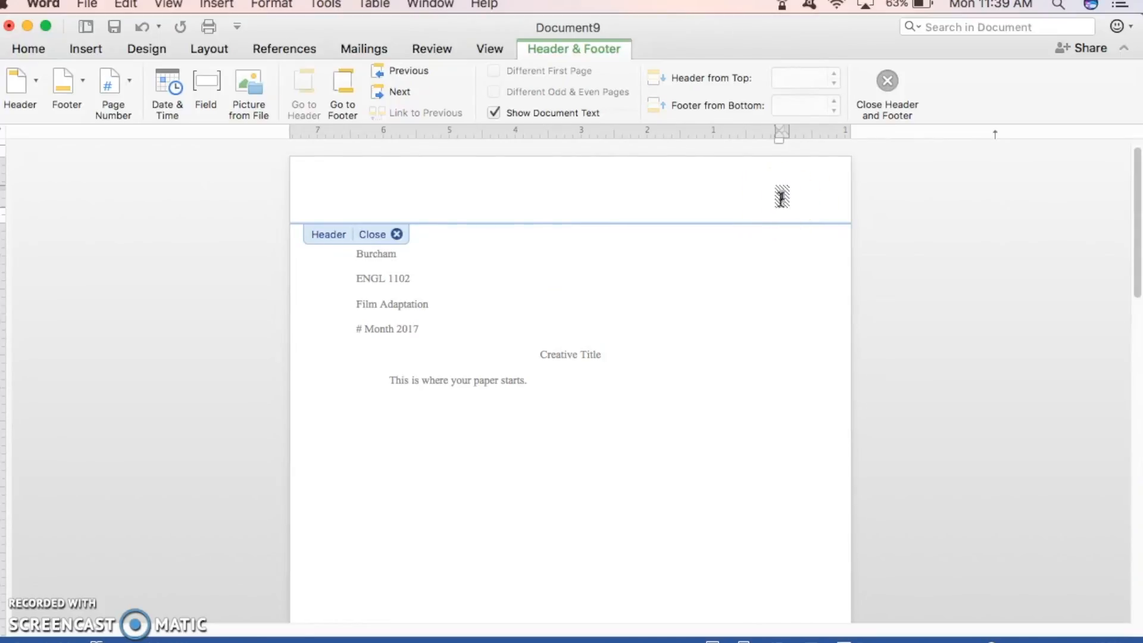
{"action": "type", "text": "Burcham 1"}
{"action": "left_click", "coordinate": [1088, 169]}
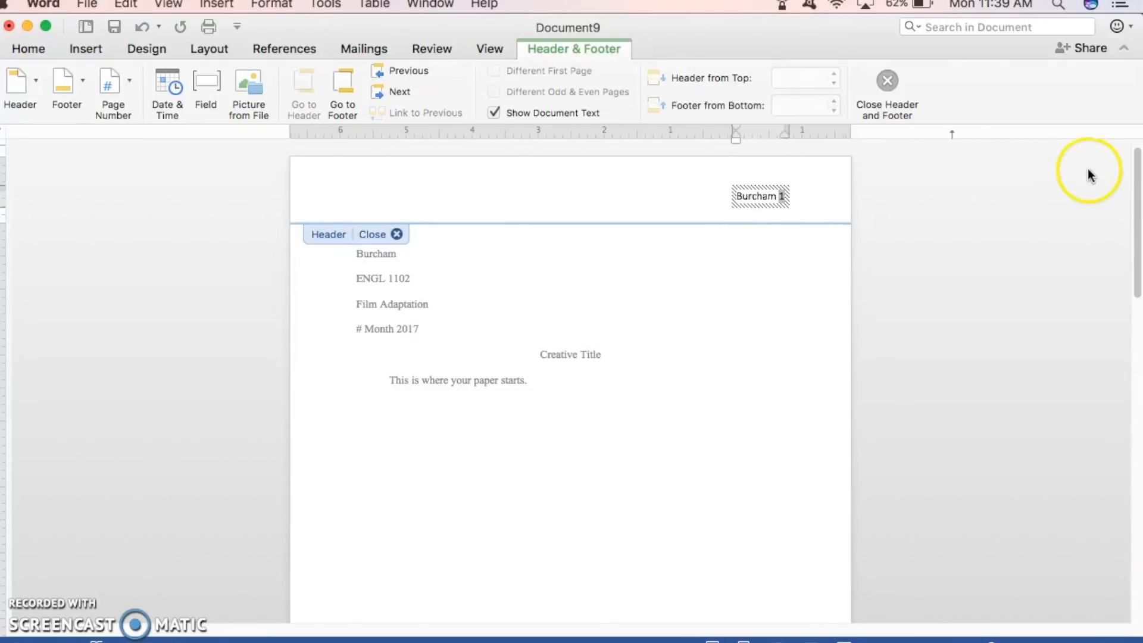
Set the font of the header's last name and page number to Times New Roman and return to the document body.
{"action": "left_click", "coordinate": [760, 188]}
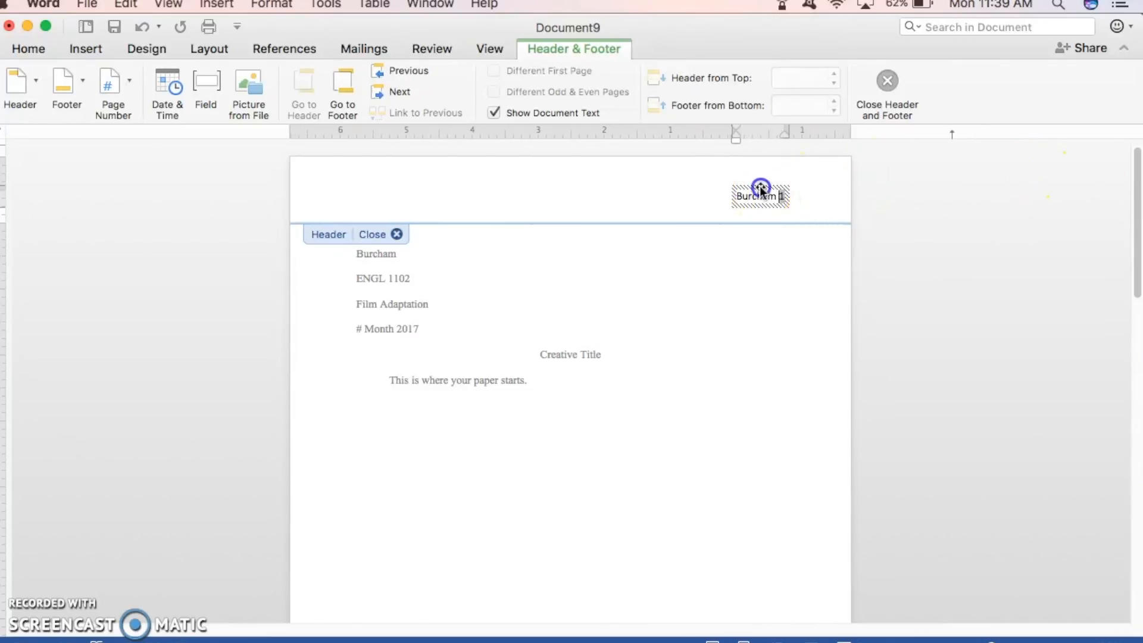
{"action": "left_click", "coordinate": [24, 52]}
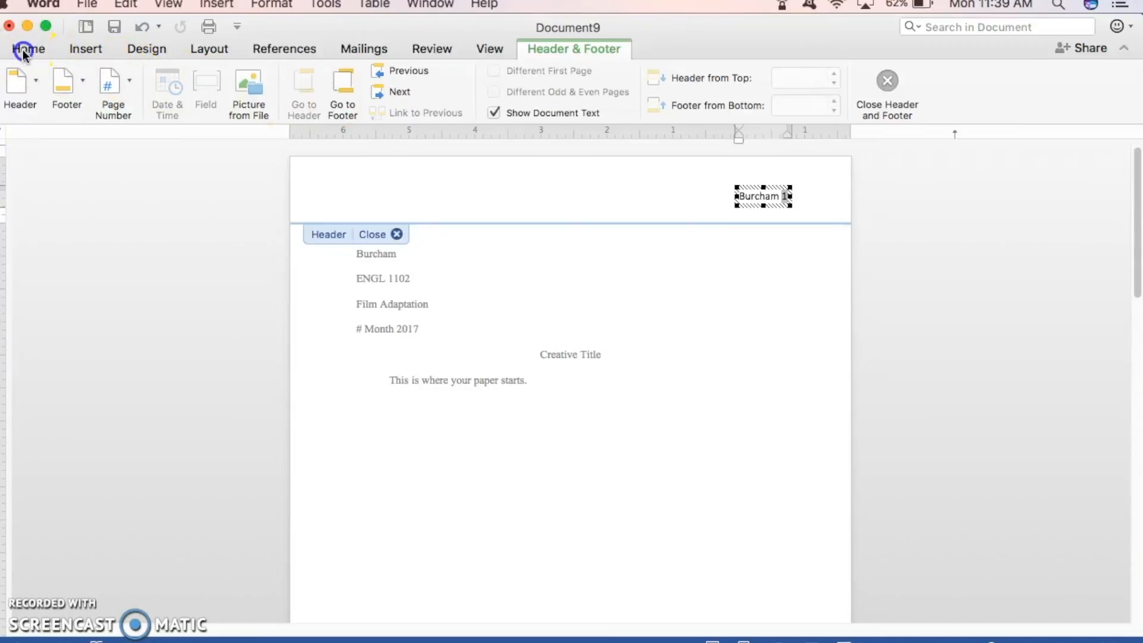
{"action": "left_click", "coordinate": [121, 78]}
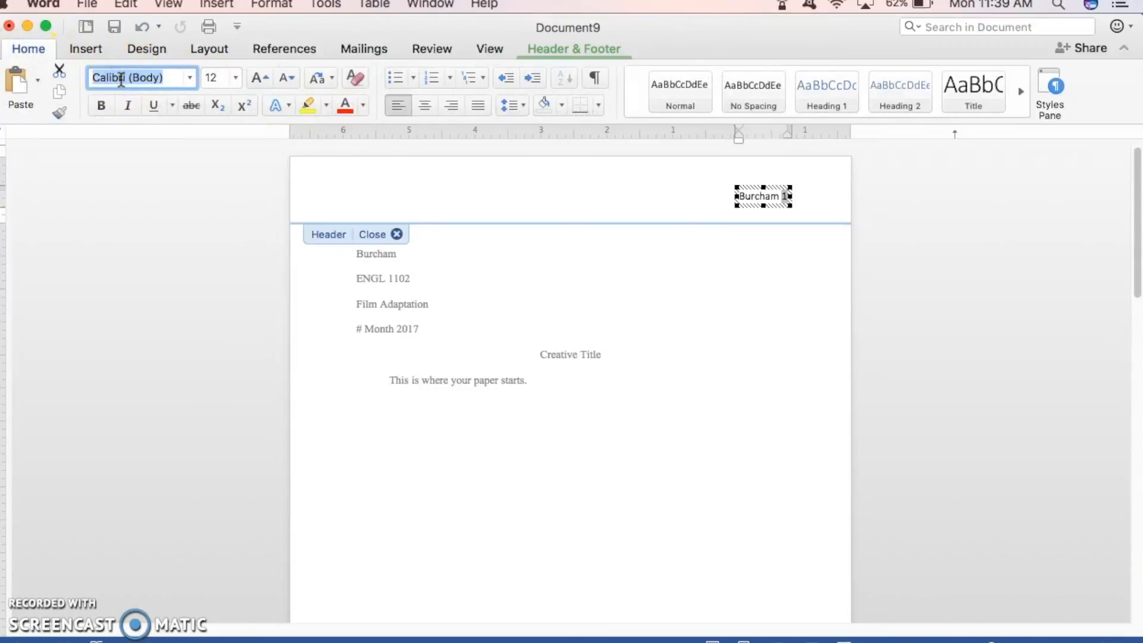
{"action": "type", "text": "Times New Roman"}
{"action": "key", "text": "Return"}
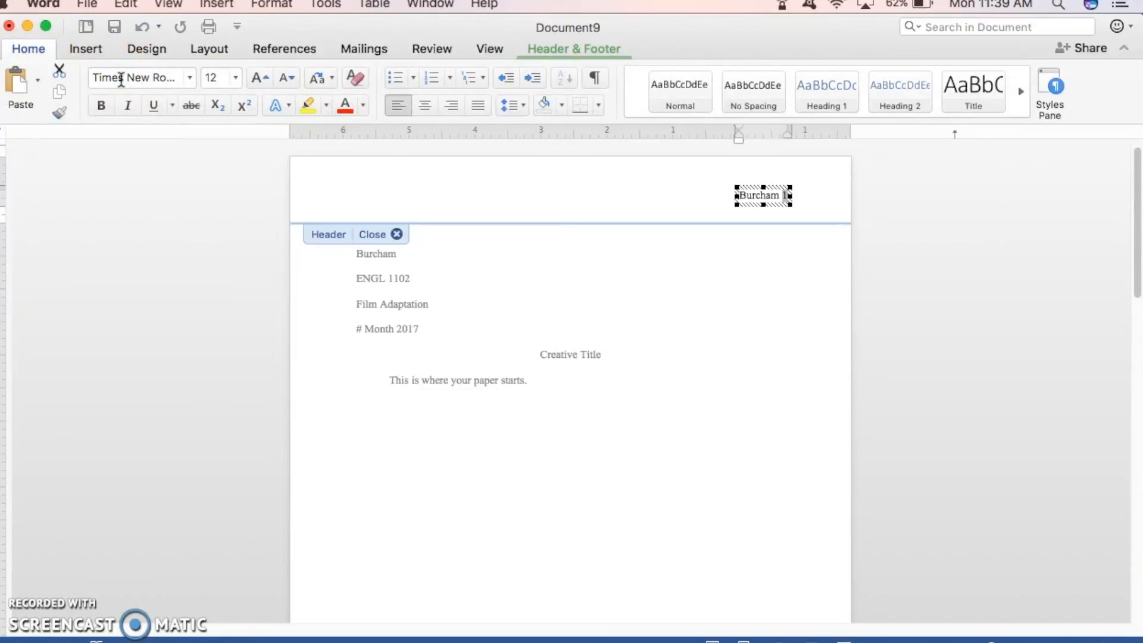
{"action": "double_click", "coordinate": [625, 444]}
Check the header on the second page and place the cursor after the body sentence on the first page.
{"action": "scroll", "coordinate": [623, 441], "scroll_direction": "down", "scroll_amount": 10}
{"action": "left_click", "coordinate": [735, 378]}
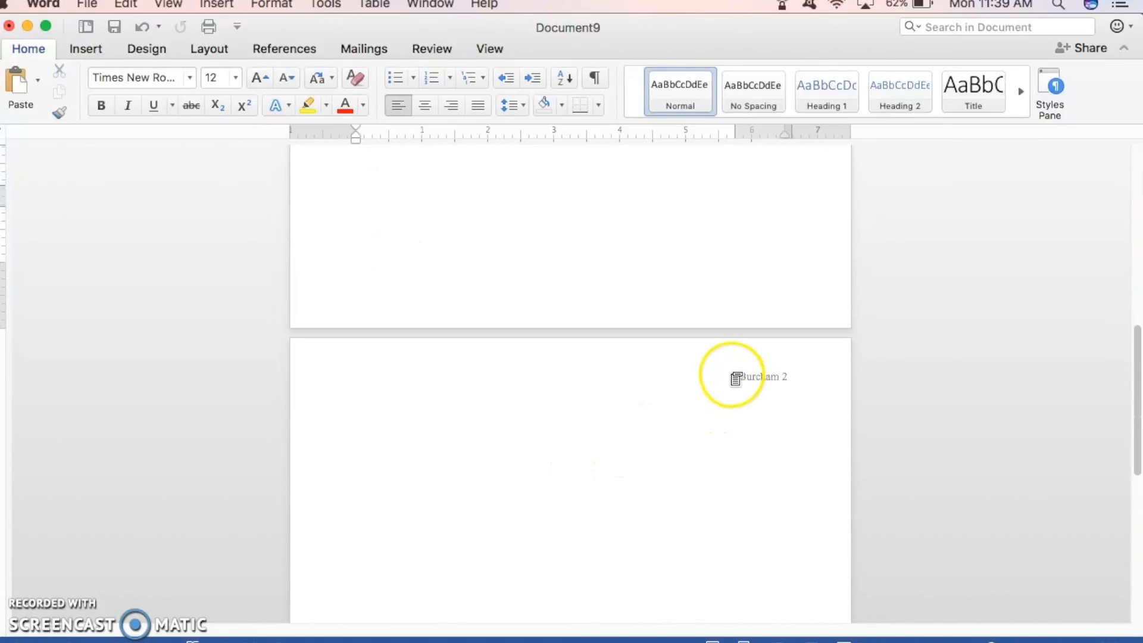
{"action": "scroll", "coordinate": [593, 428], "scroll_direction": "up", "scroll_amount": 4}
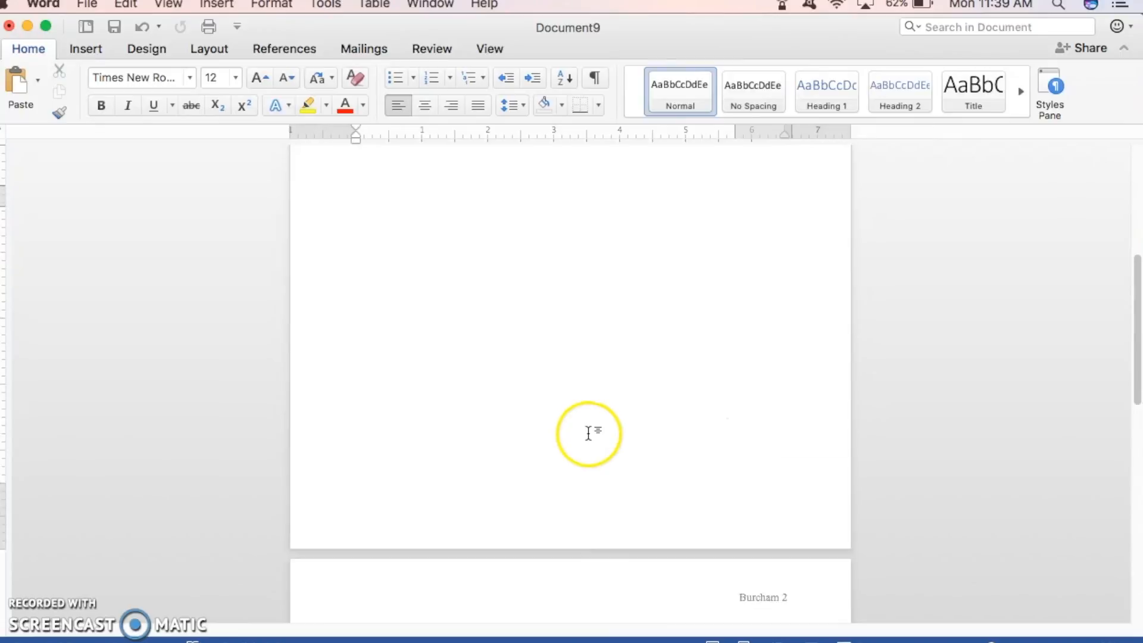
{"action": "scroll", "coordinate": [593, 438], "scroll_direction": "up", "scroll_amount": 6}
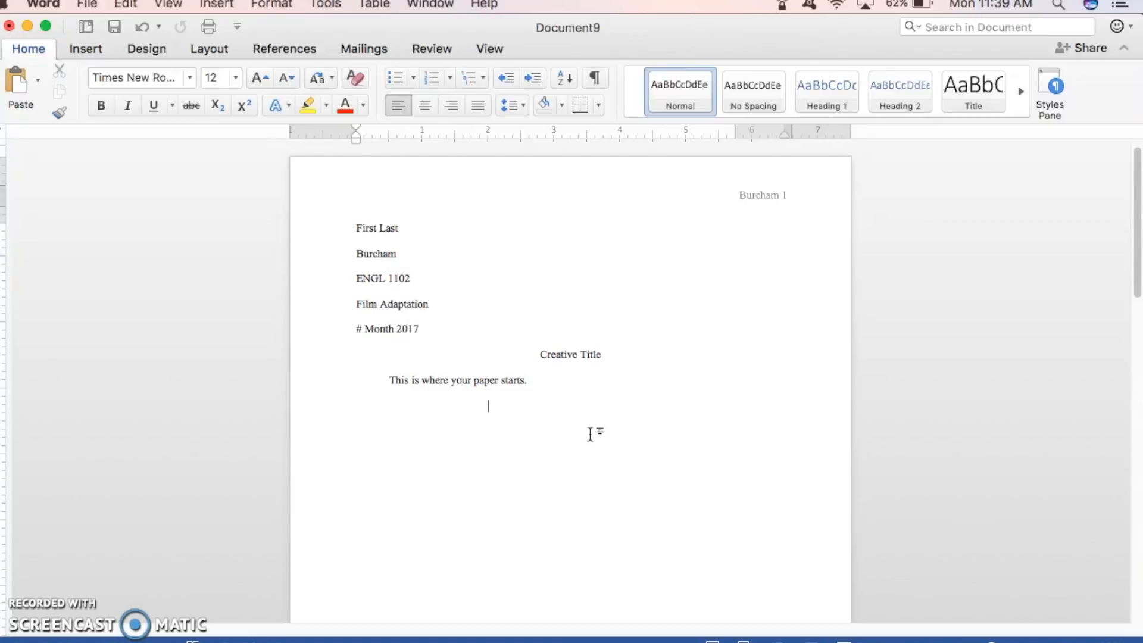
{"action": "left_click", "coordinate": [556, 381]}
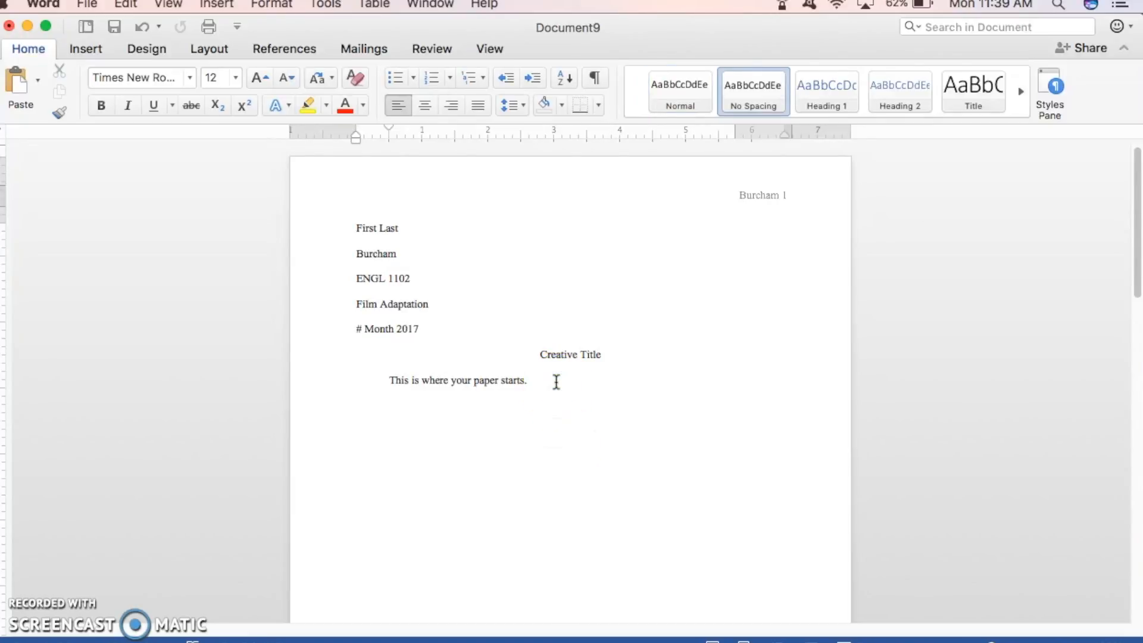